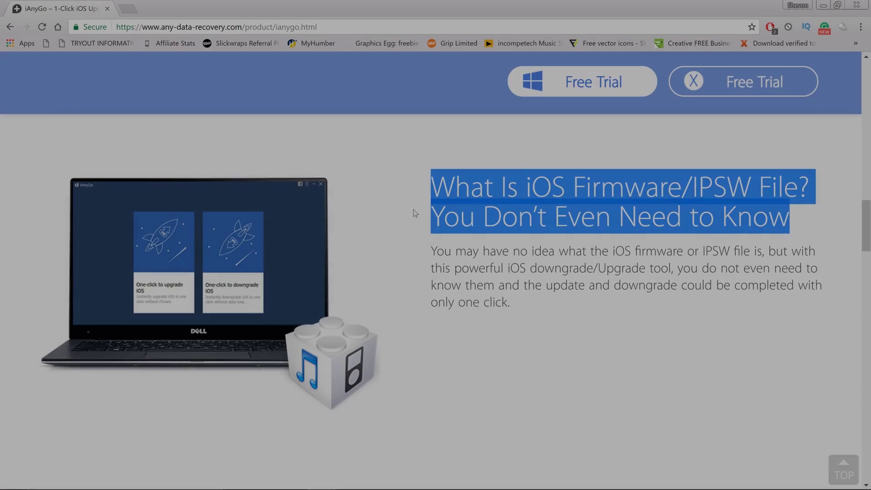
scroll(413, 213, down, 2)
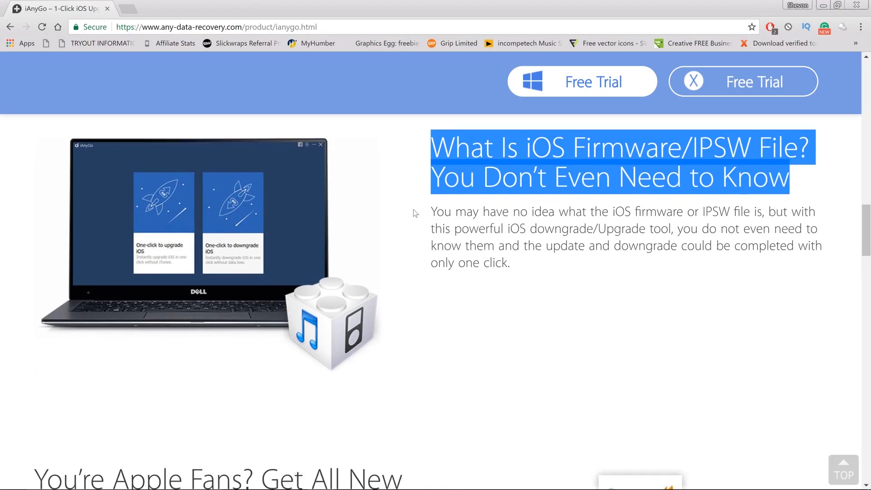
scroll(413, 209, down, 3)
scroll(413, 209, down, 1)
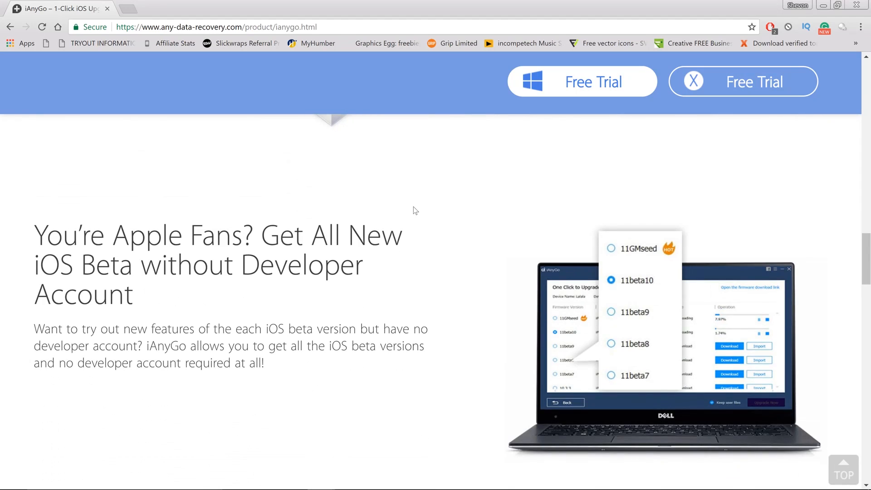
- Highlight the iOS betas and 'Restore iOS without iTunes' headings, then jump back to the page top
drag(32, 238, 205, 301)
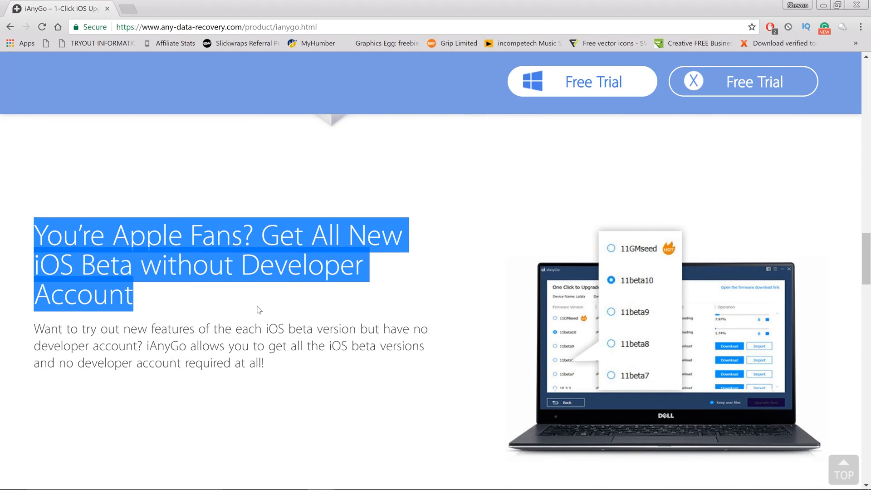
scroll(259, 307, down, 3)
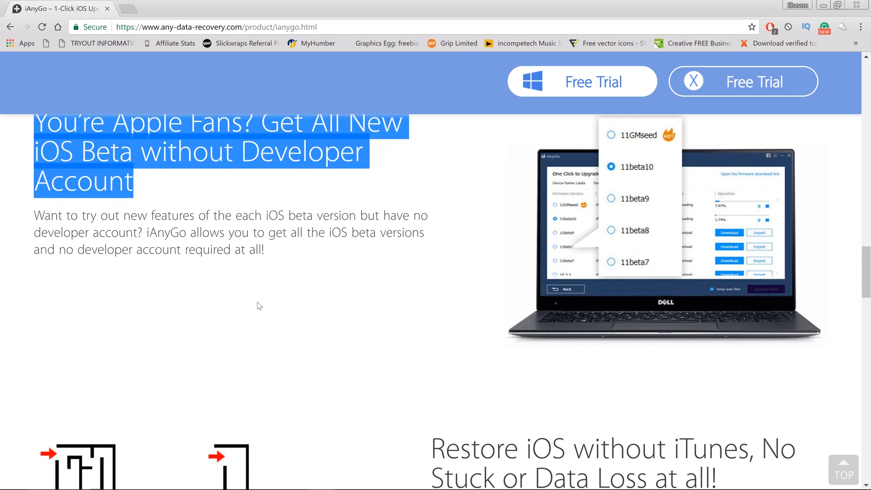
scroll(258, 307, down, 4)
drag(429, 220, 824, 286)
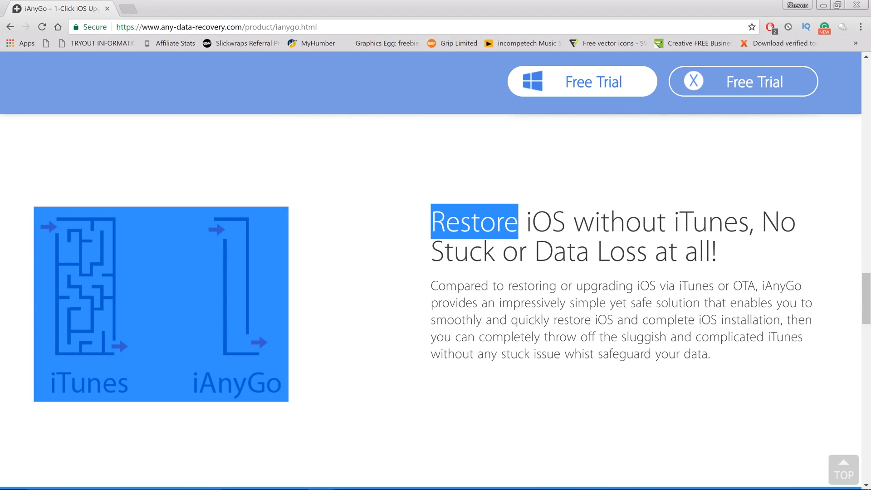
click(584, 399)
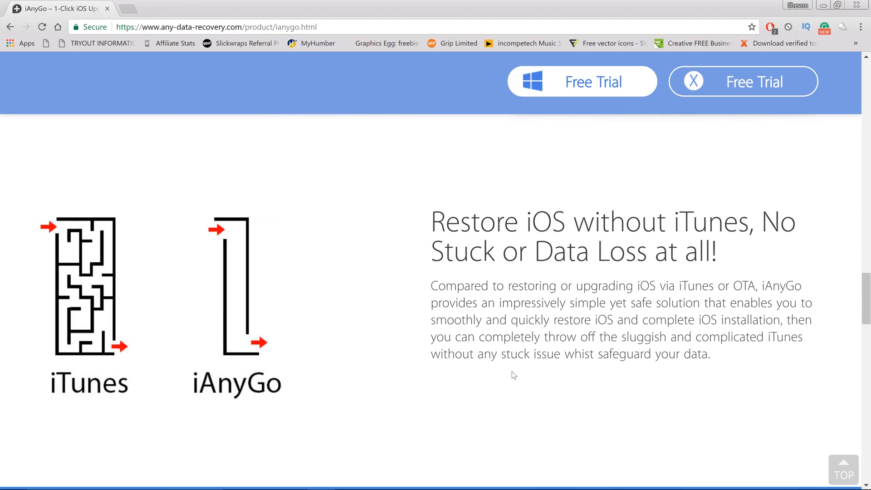
scroll(392, 307, down, 4)
scroll(383, 299, down, 3)
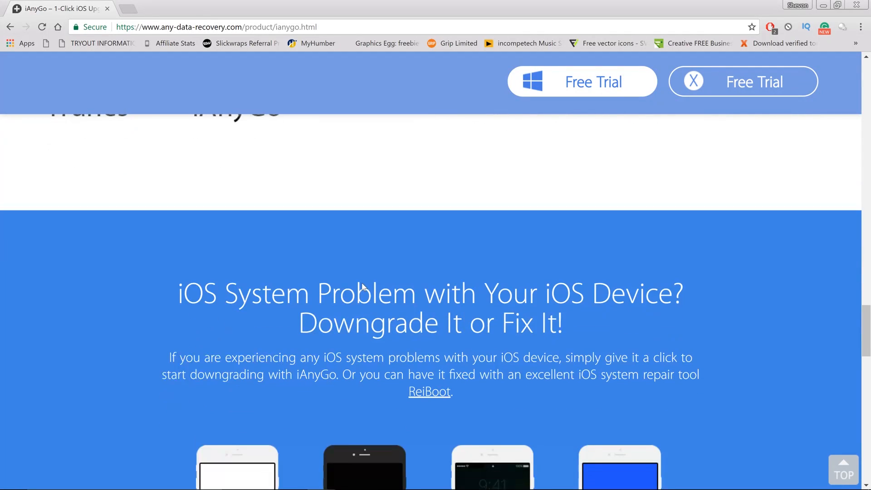
scroll(360, 279, down, 2)
scroll(354, 269, down, 4)
scroll(354, 270, up, 5)
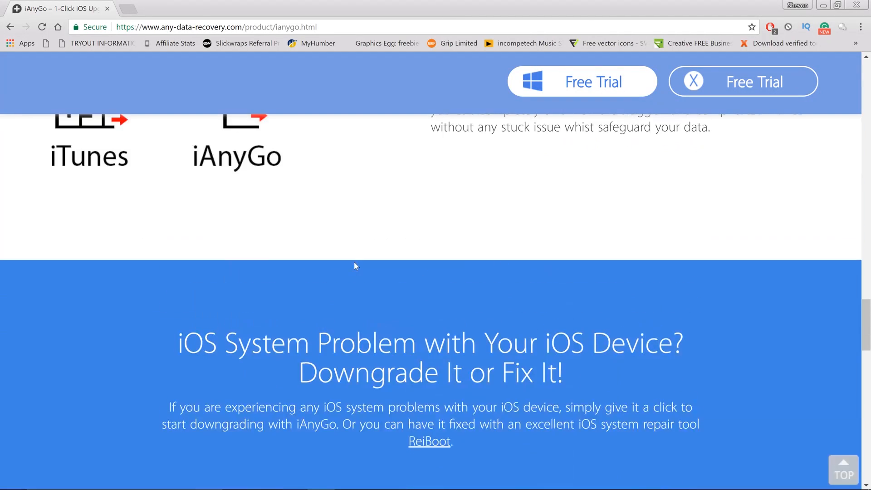
scroll(354, 261, up, 5)
click(843, 463)
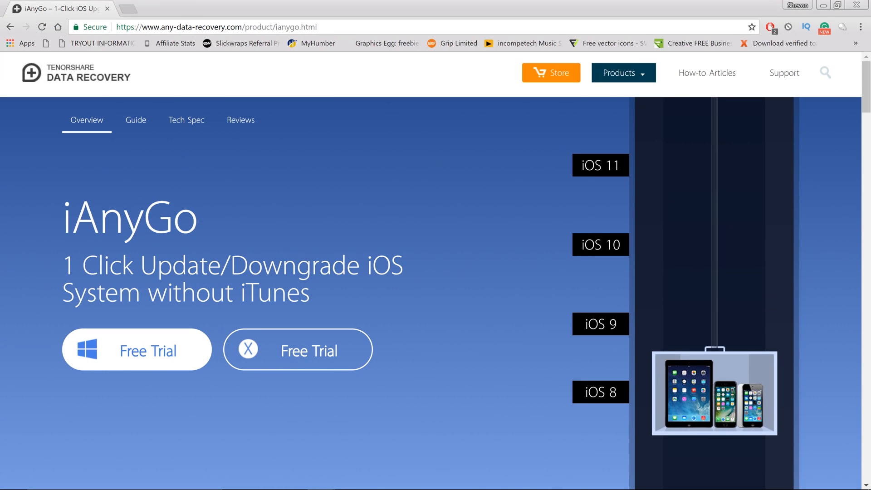
- Hide Chrome, reposition the iAnyGo window and return to its main menu
click(825, 8)
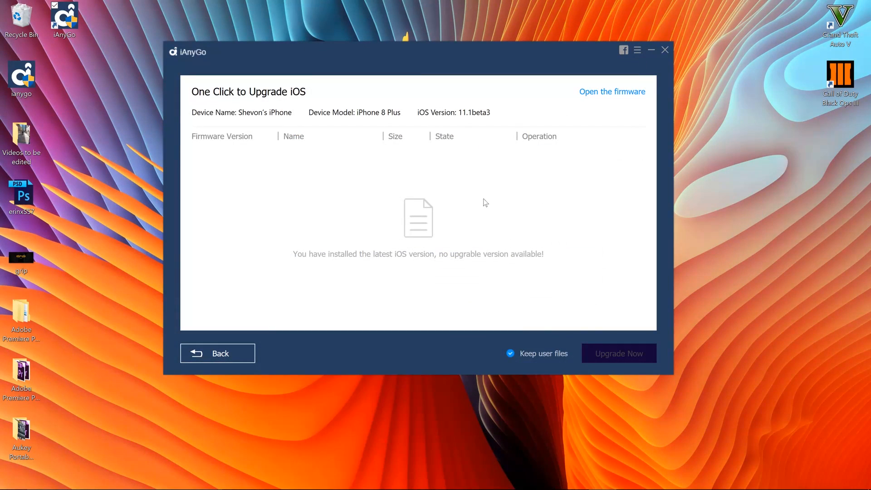
drag(440, 53, 444, 78)
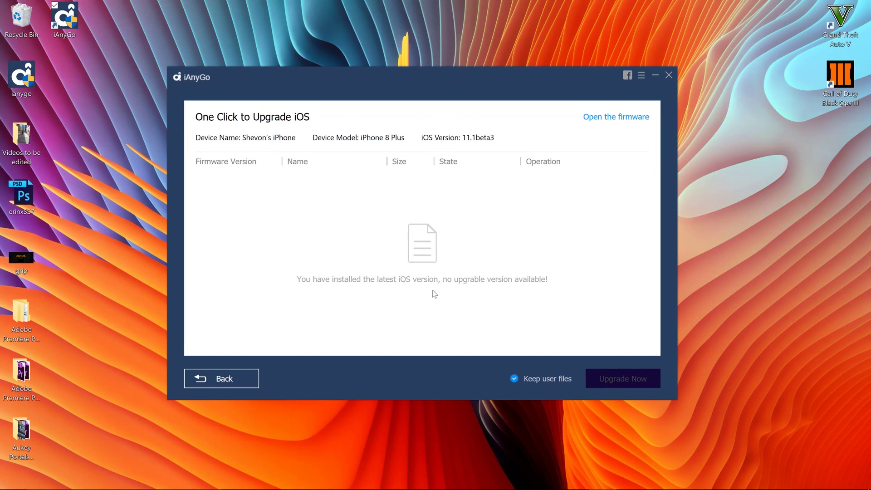
click(220, 382)
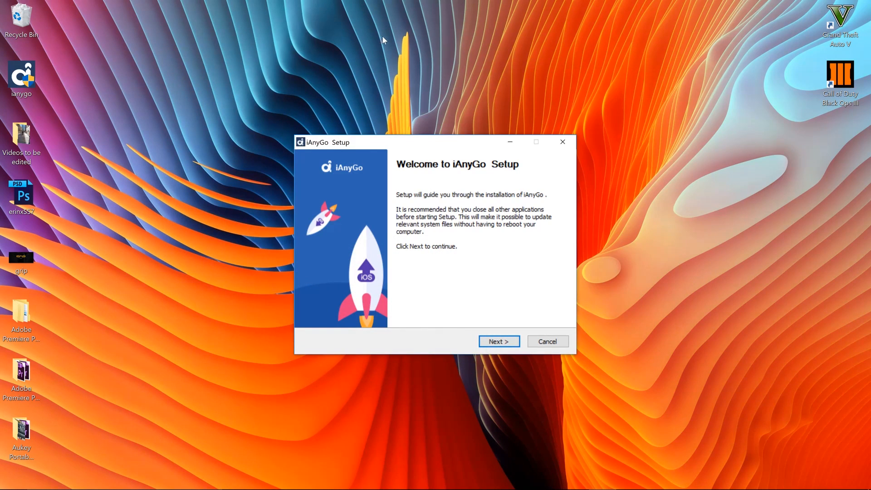
- Run the iAnyGo installer through the license agreement to a finished install
click(498, 340)
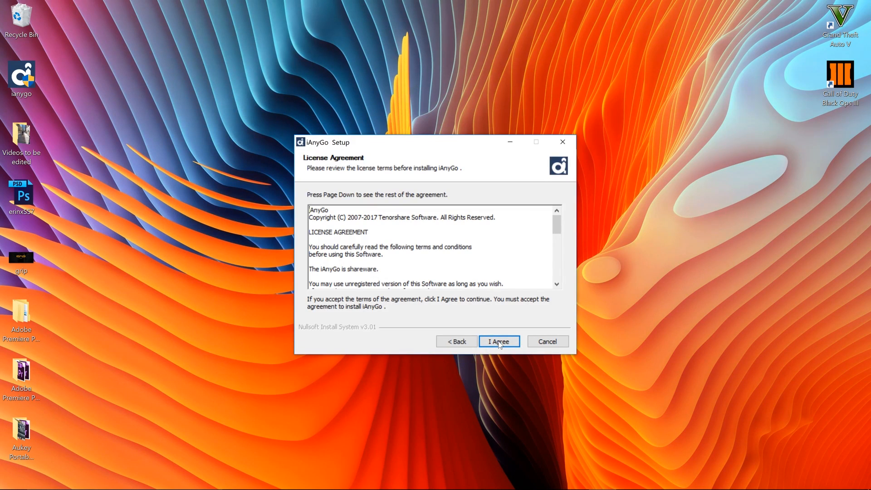
drag(555, 221, 554, 279)
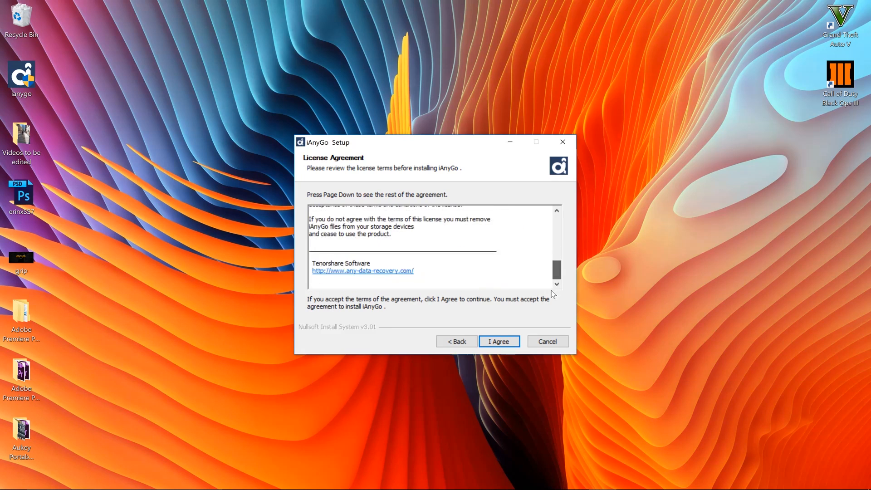
click(499, 341)
click(502, 341)
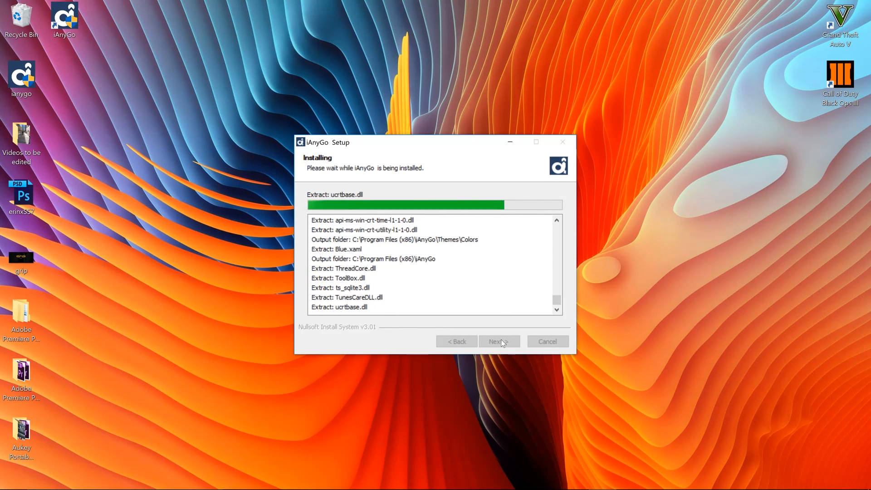
click(502, 341)
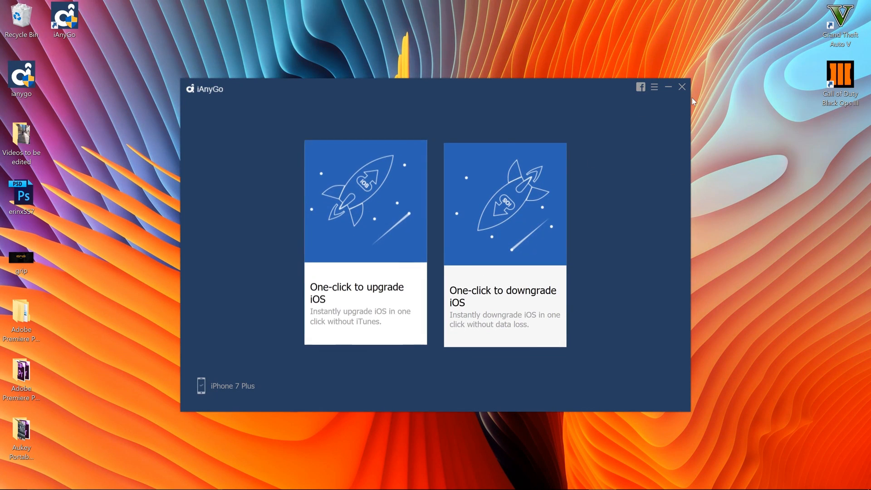
- Check the upgrade iOS option for the iPhone 8 Plus, briefly viewing the options menu
click(366, 245)
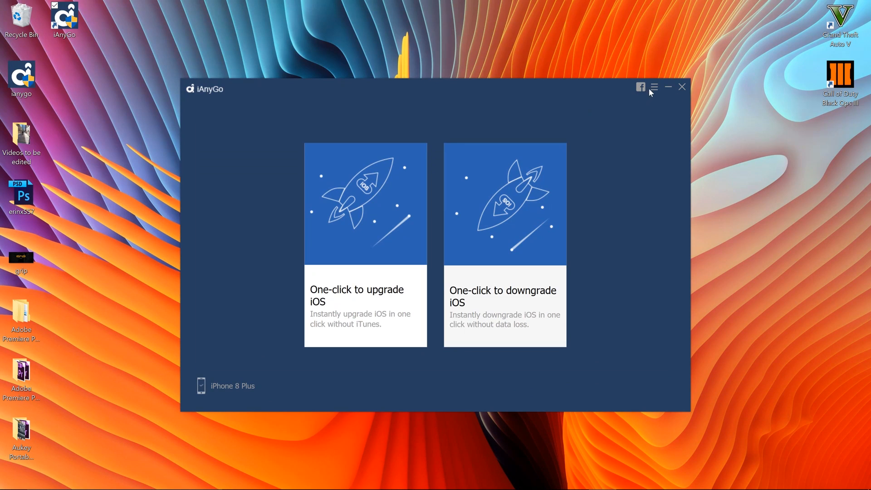
click(653, 87)
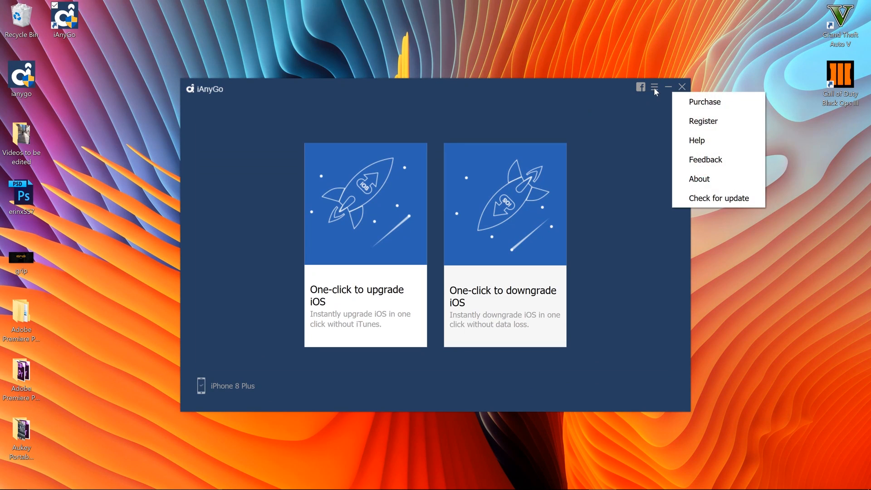
click(626, 123)
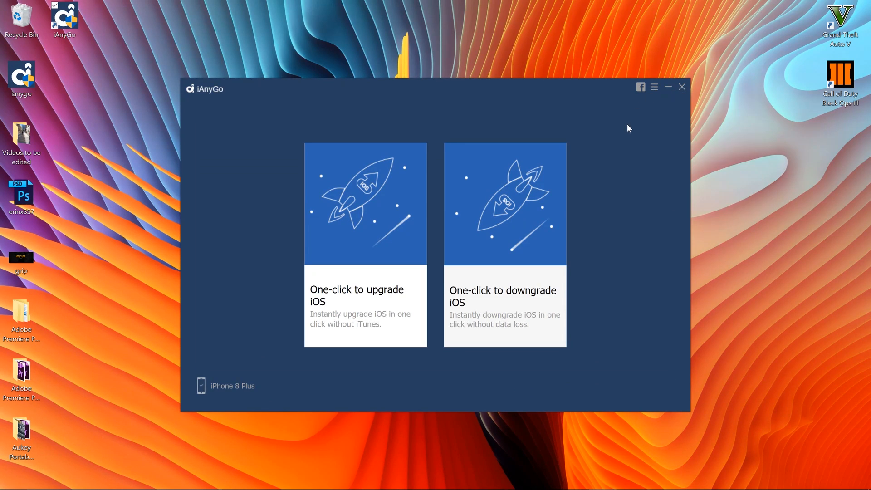
click(354, 231)
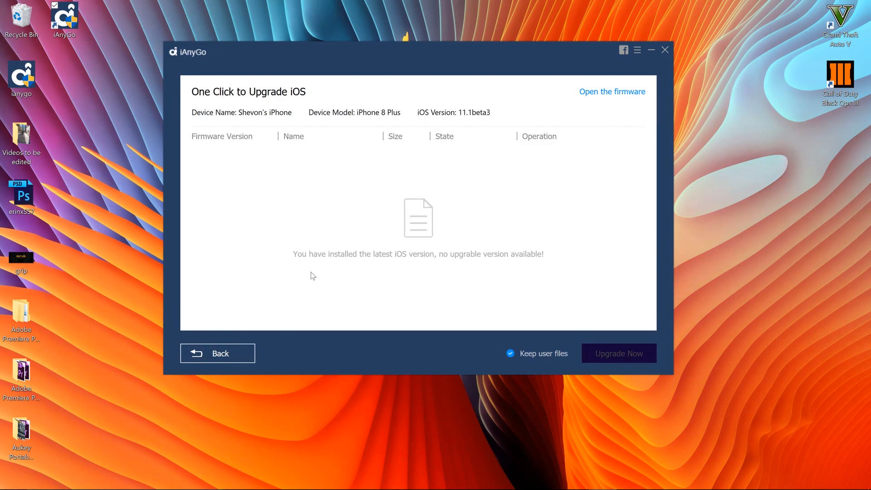
- Recheck the upgrade option, then switch to 'One-click to downgrade iOS' to list firmware
click(218, 353)
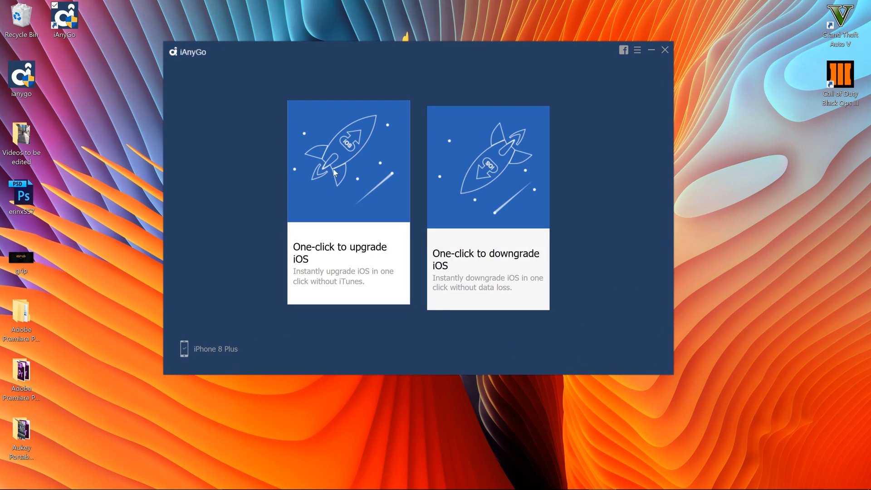
click(335, 229)
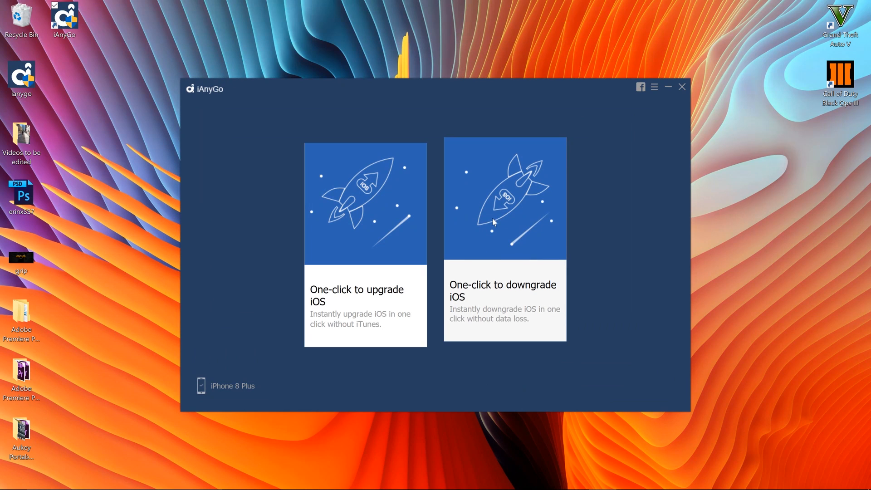
click(496, 215)
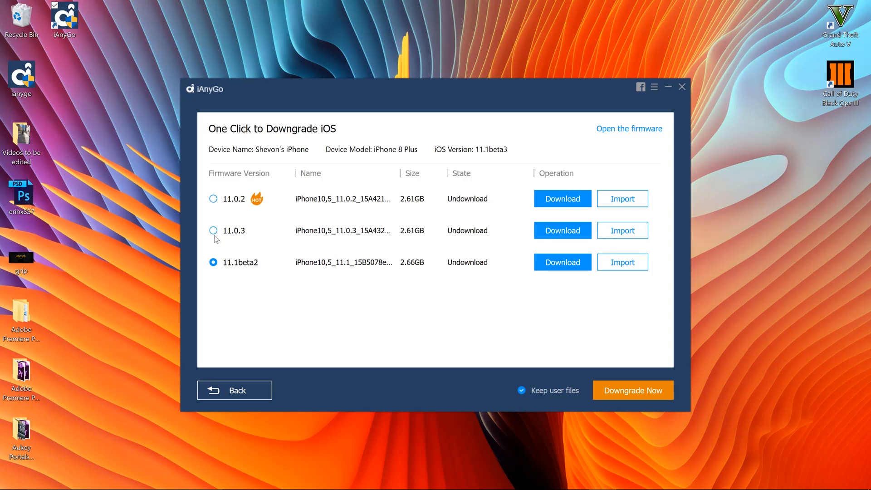
- Select firmware 11.0.2 and start its download, shifting the iAnyGo window around meanwhile
click(214, 199)
click(562, 198)
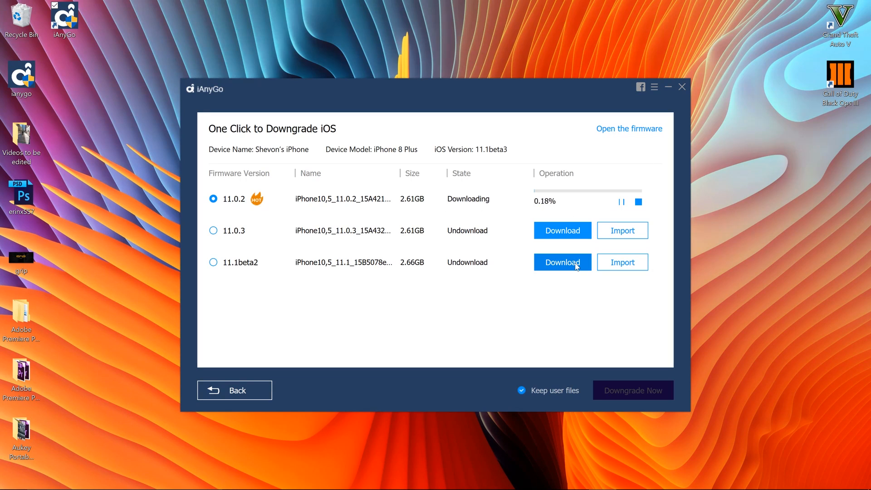
drag(478, 92, 352, 77)
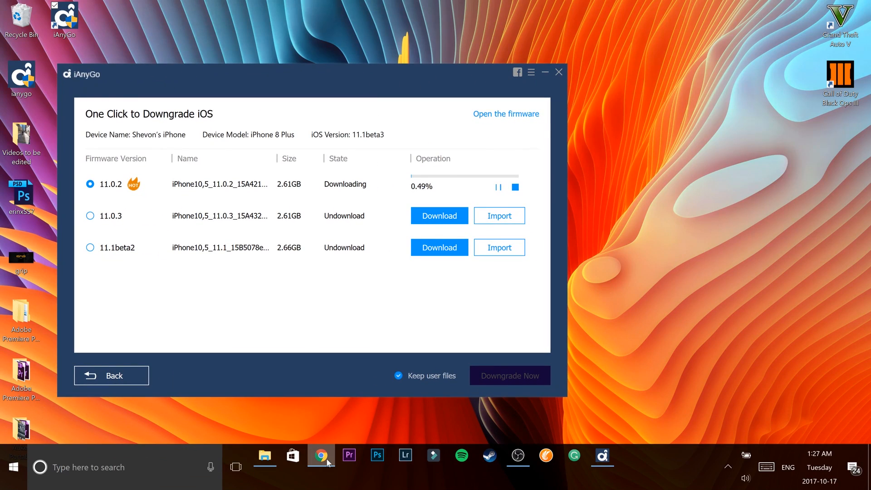
right_click(321, 455)
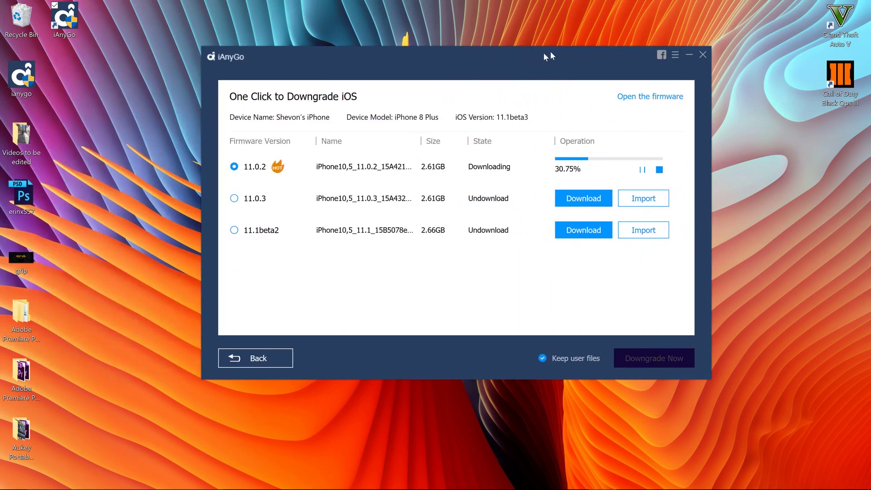
mouse_move(350, 60)
mouse_down()
mouse_move(496, 53)
mouse_move(486, 54)
mouse_up()
- Pause and then cancel the 11.0.2 firmware download, confirming with Yes
click(613, 164)
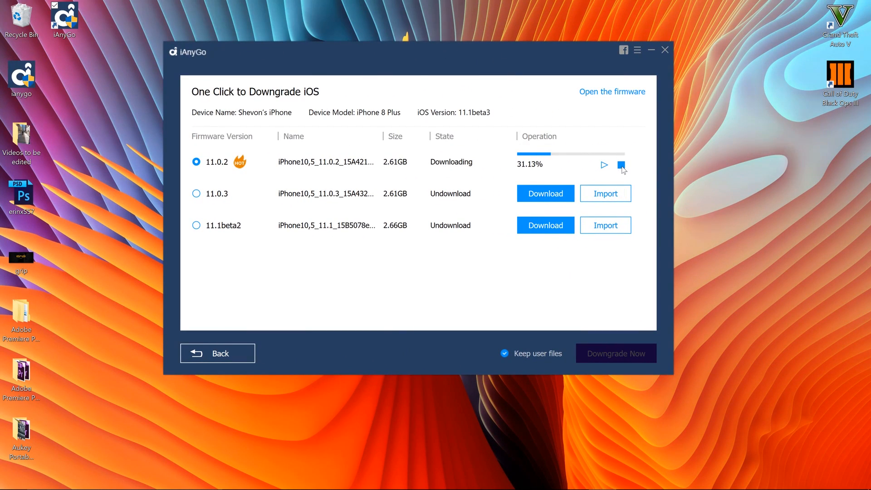
click(621, 196)
click(461, 265)
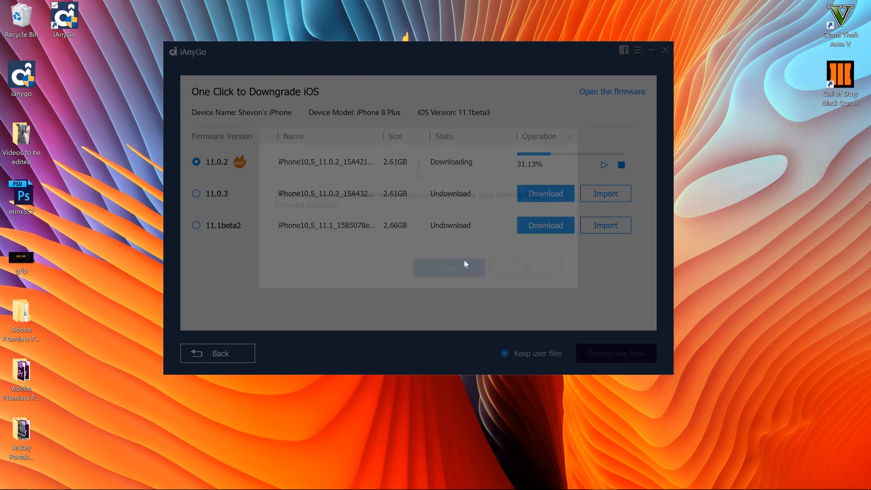
- Go back and check 'One-click to upgrade iOS' twice, finding no upgradable version
click(223, 358)
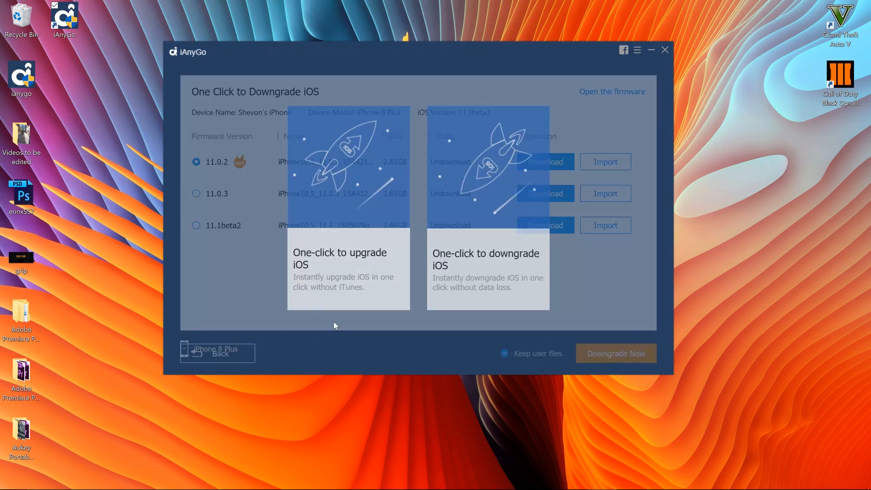
click(341, 245)
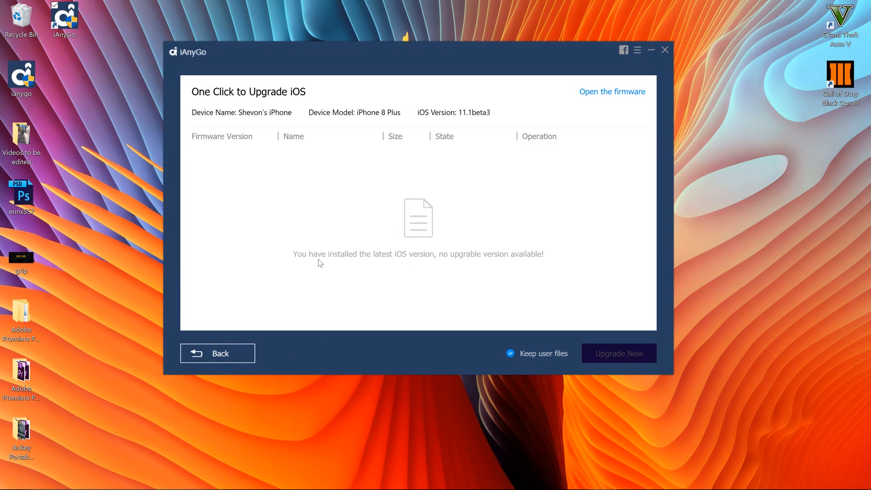
click(218, 353)
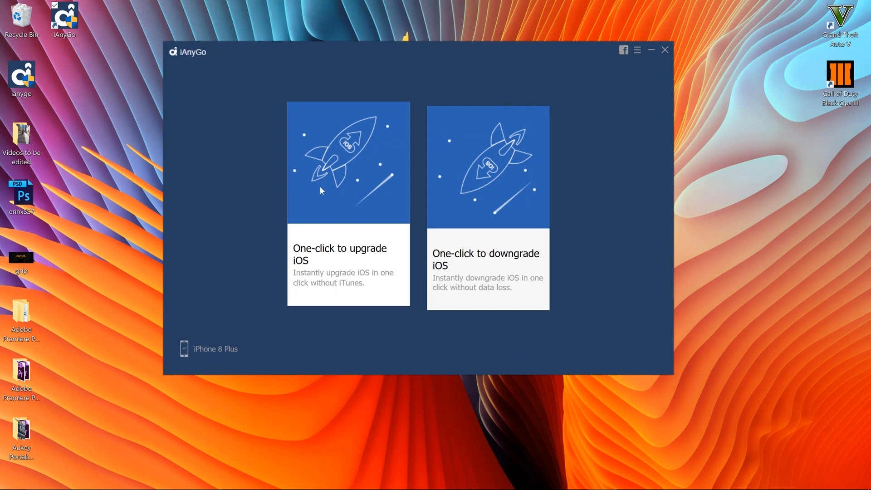
click(320, 177)
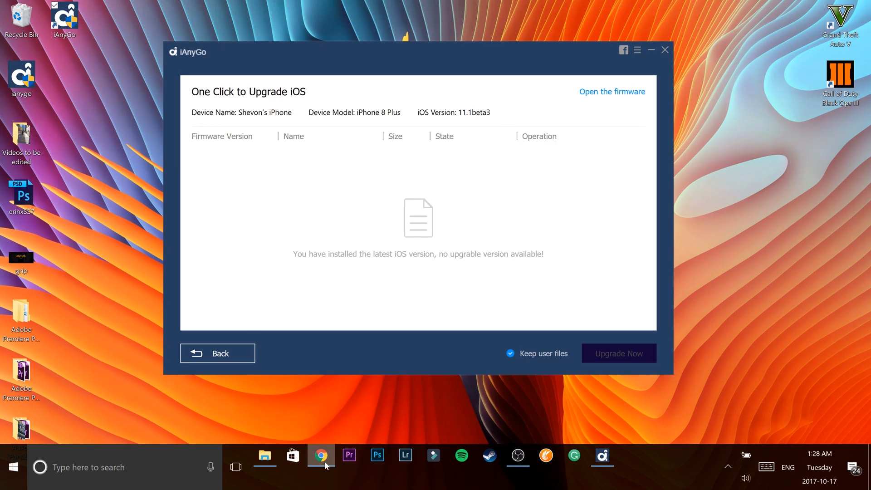
- Launch a maximized new Chrome window and load the iAnyGo page via the 'ianygo' suggestion
right_click(321, 455)
click(315, 398)
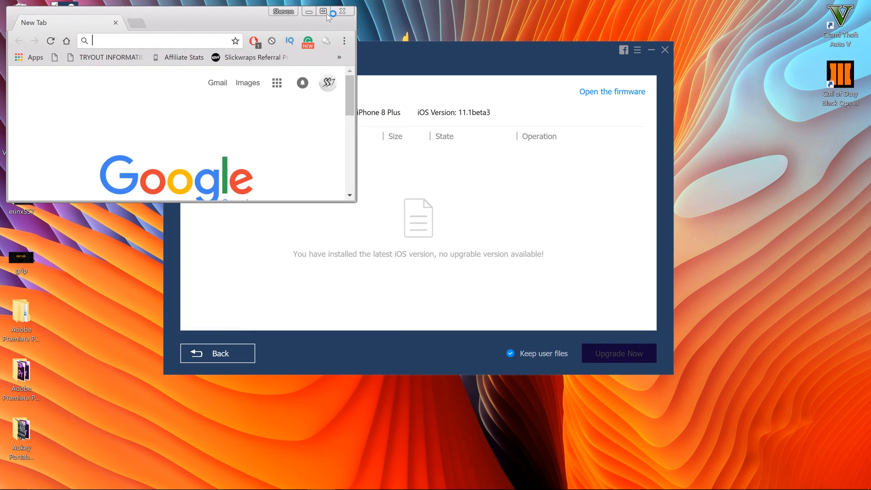
double_click(326, 14)
text(ianyg)
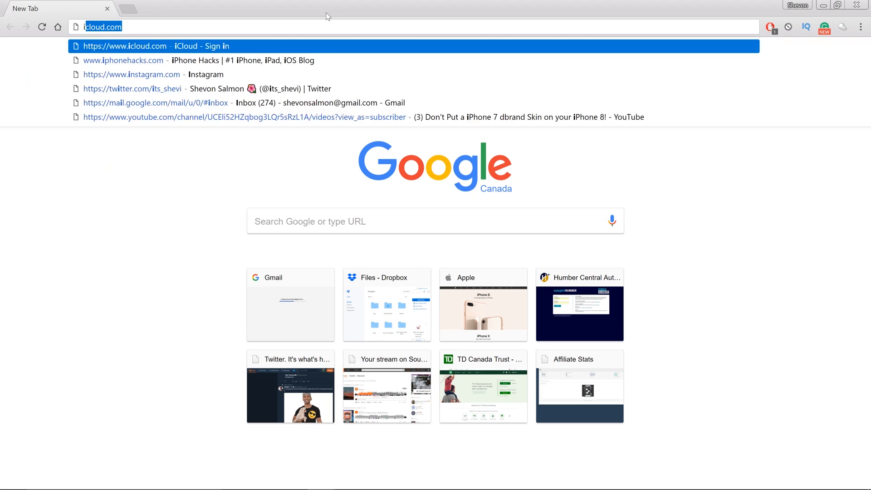
text(o)
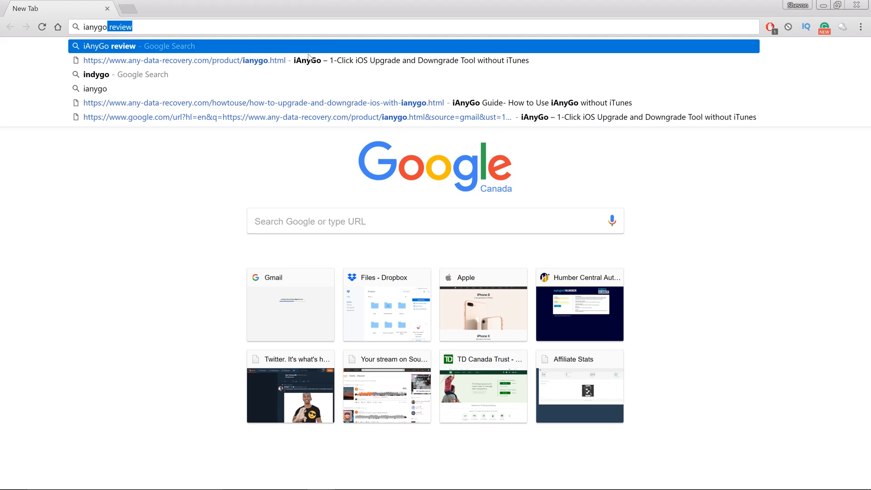
click(237, 62)
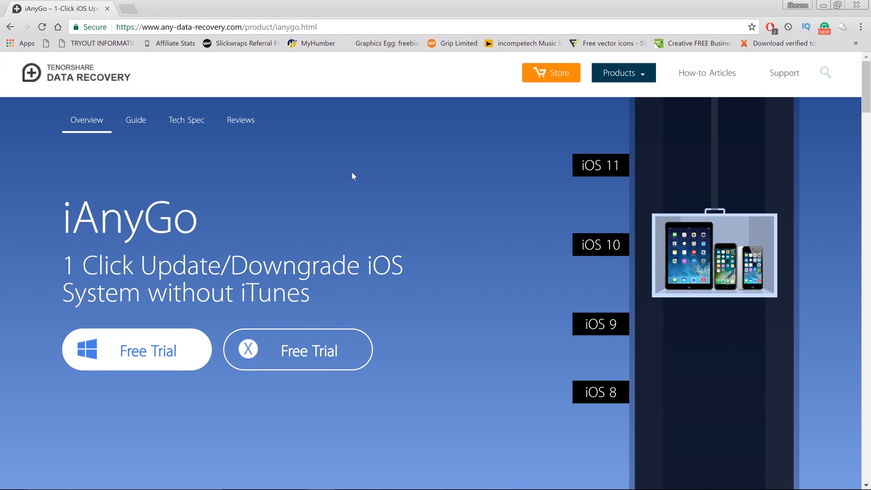
scroll(348, 171, down, 2)
scroll(349, 167, down, 3)
scroll(337, 156, down, 3)
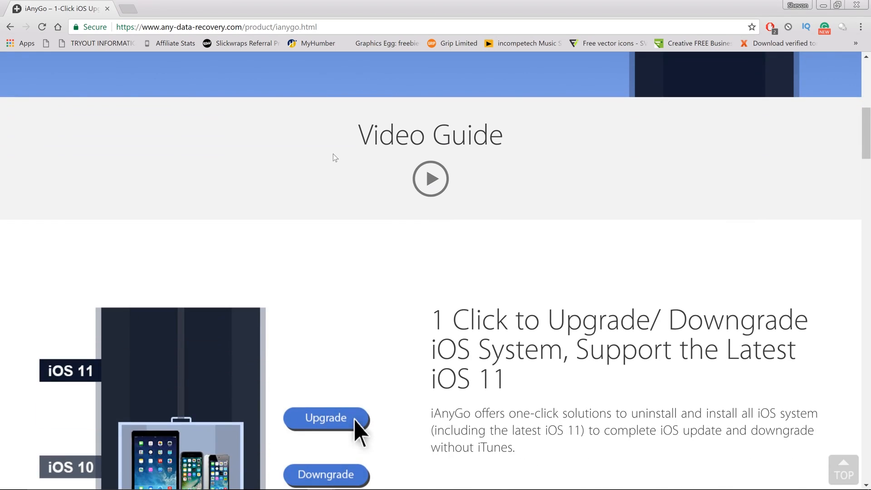
scroll(332, 153, down, 2)
scroll(333, 154, down, 3)
scroll(333, 154, down, 3)
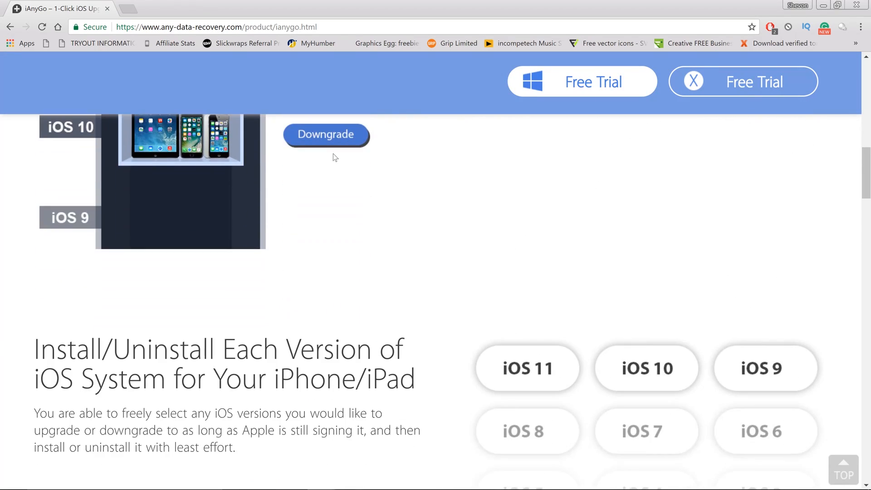
scroll(333, 154, down, 1)
scroll(333, 153, down, 1)
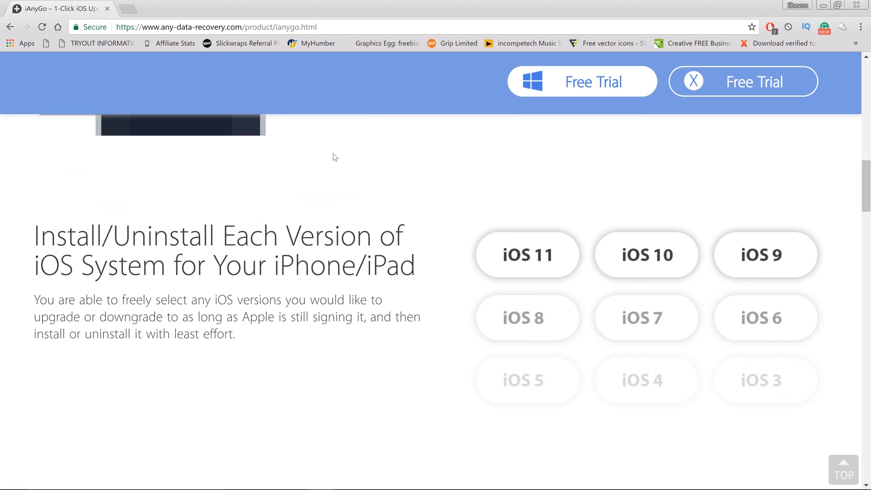
scroll(332, 157, down, 1)
scroll(333, 157, down, 1)
scroll(333, 158, down, 1)
scroll(333, 157, down, 1)
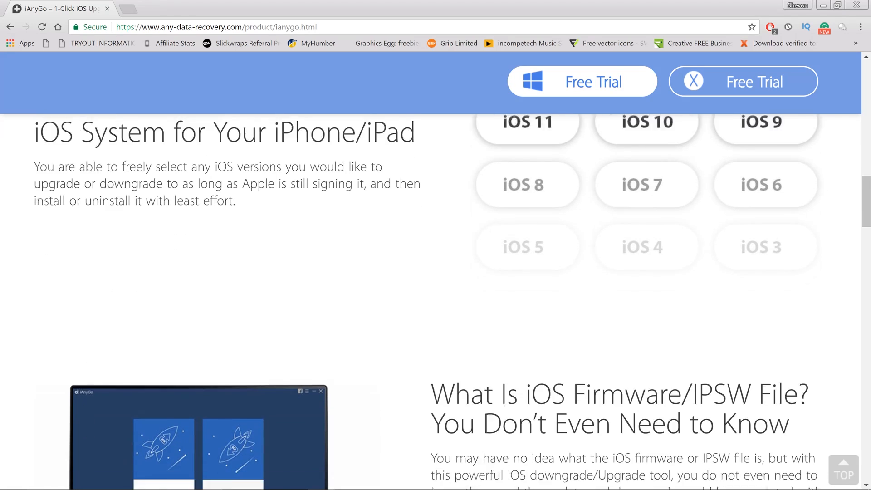
scroll(333, 154, down, 2)
scroll(332, 155, down, 2)
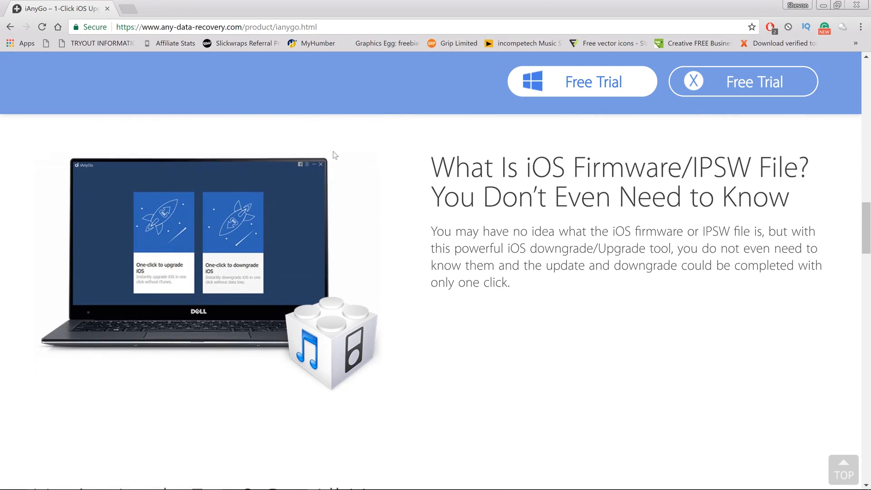
scroll(333, 154, down, 1)
scroll(333, 154, up, 1)
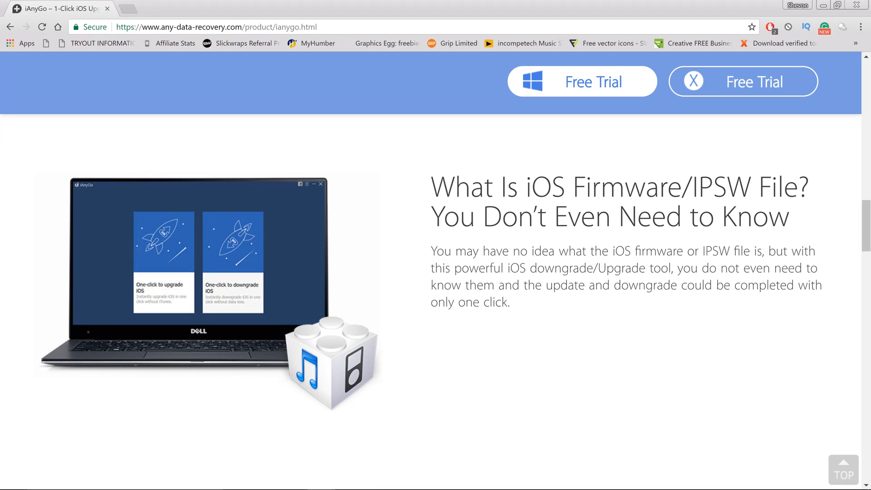
drag(430, 183, 836, 230)
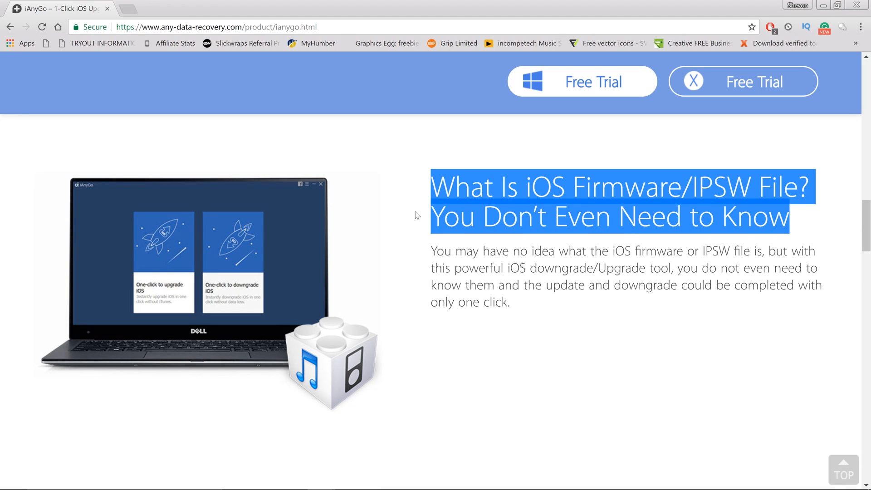
scroll(415, 211, down, 1)
scroll(416, 211, down, 1)
scroll(415, 212, down, 2)
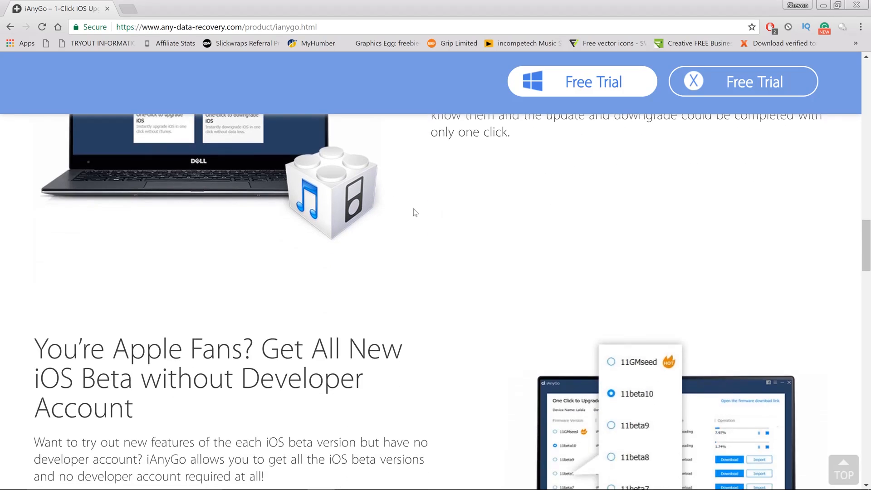
scroll(413, 209, down, 2)
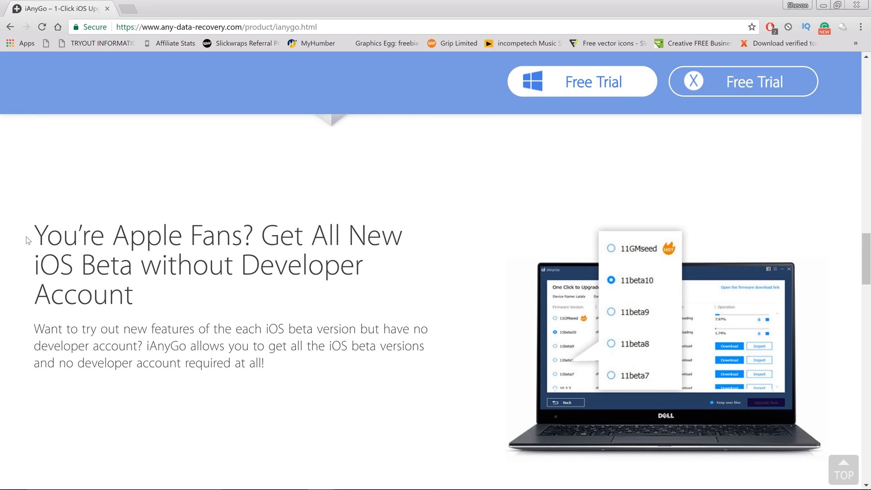
drag(33, 239, 218, 302)
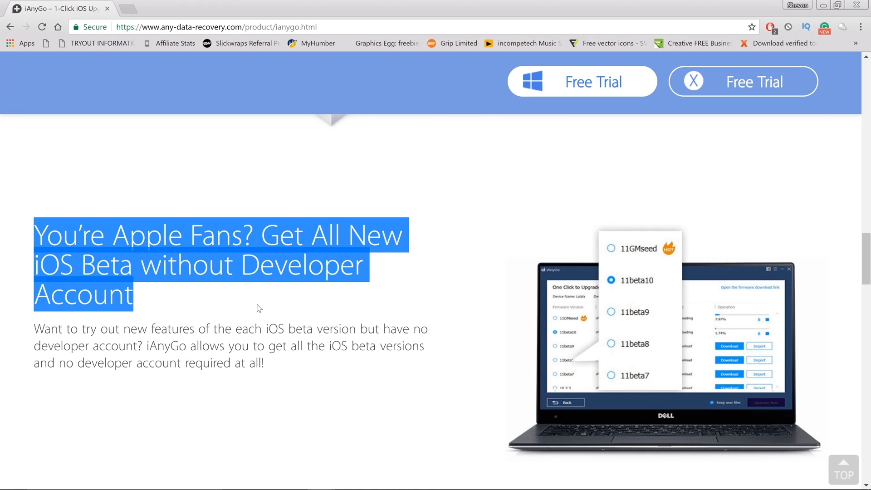
scroll(257, 308, down, 3)
scroll(258, 308, down, 5)
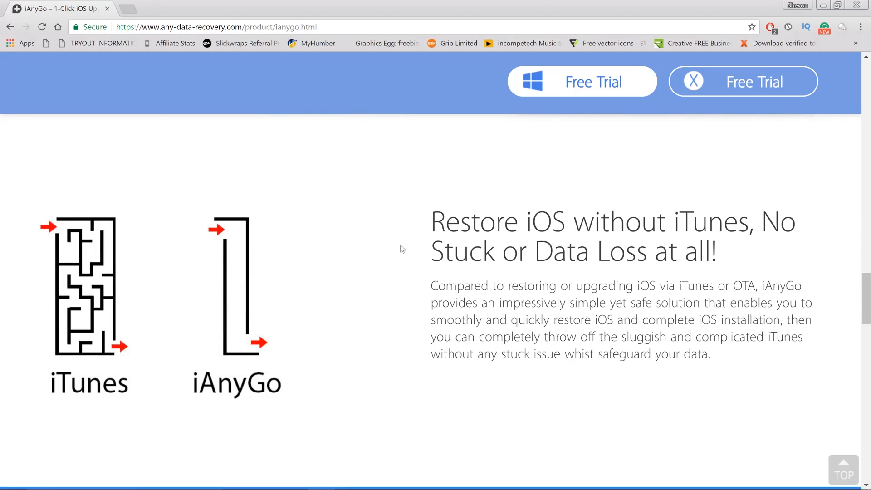
drag(429, 219, 824, 284)
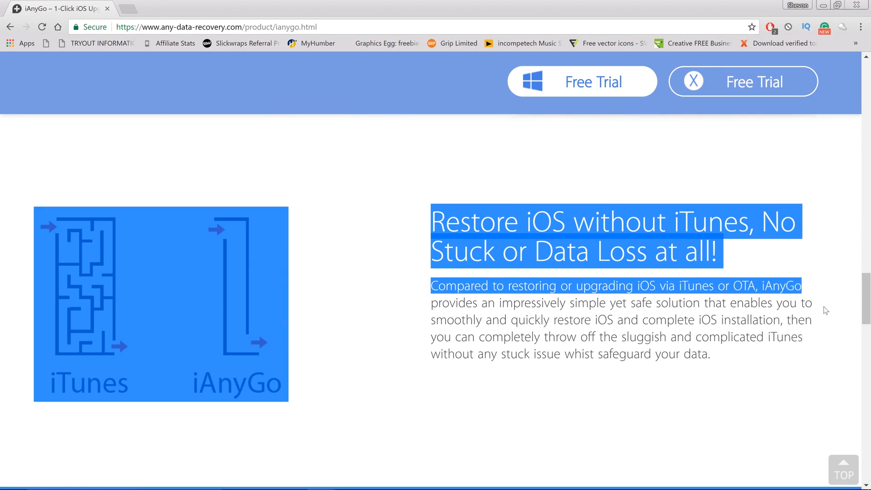
click(538, 380)
scroll(408, 319, down, 4)
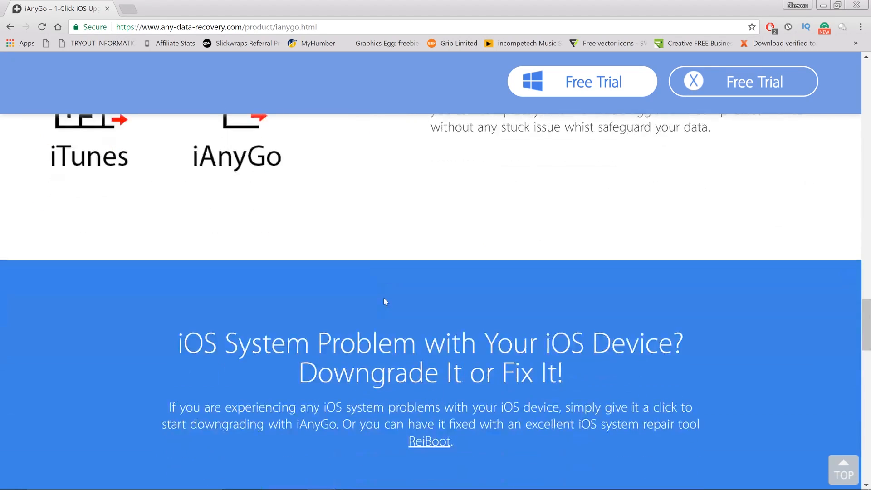
scroll(381, 294, down, 3)
scroll(360, 279, down, 5)
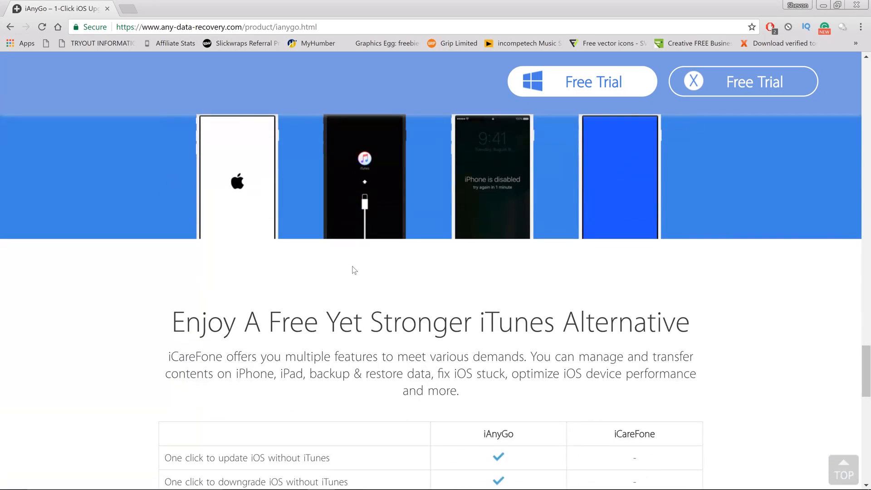
scroll(353, 268, up, 5)
scroll(354, 268, up, 4)
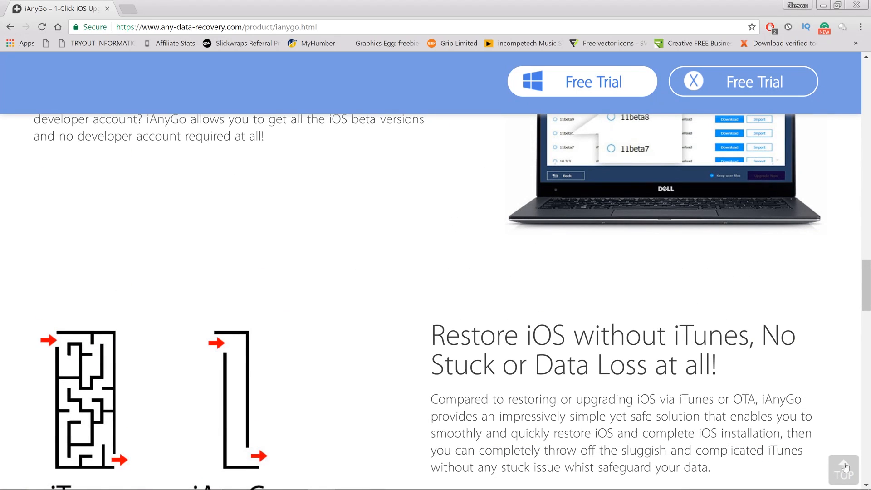
scroll(354, 268, up, 1)
scroll(354, 268, up, 6)
scroll(353, 268, up, 8)
scroll(251, 203, up, 1)
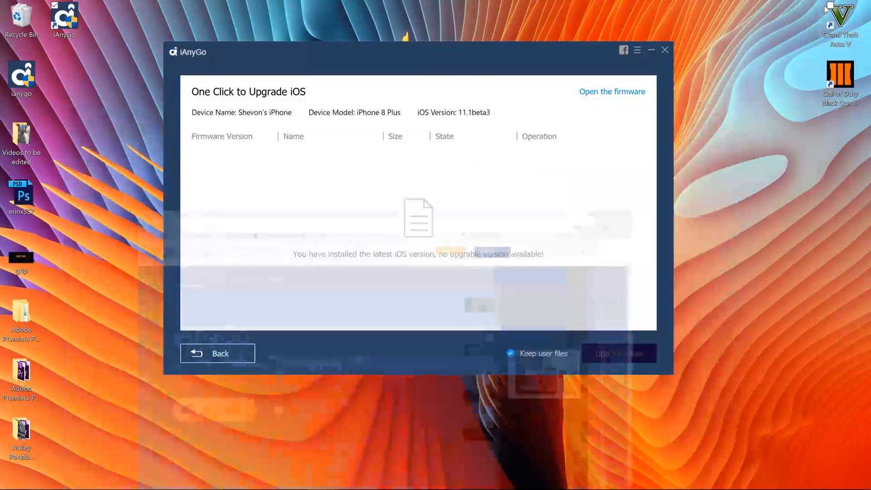
- Nudge the iAnyGo window down and go Back to the upgrade/downgrade mode cards
drag(439, 48, 443, 72)
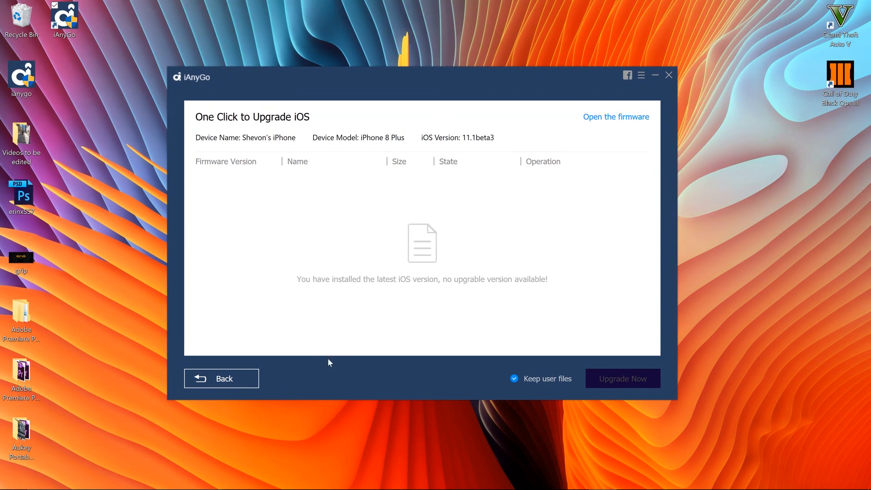
click(219, 381)
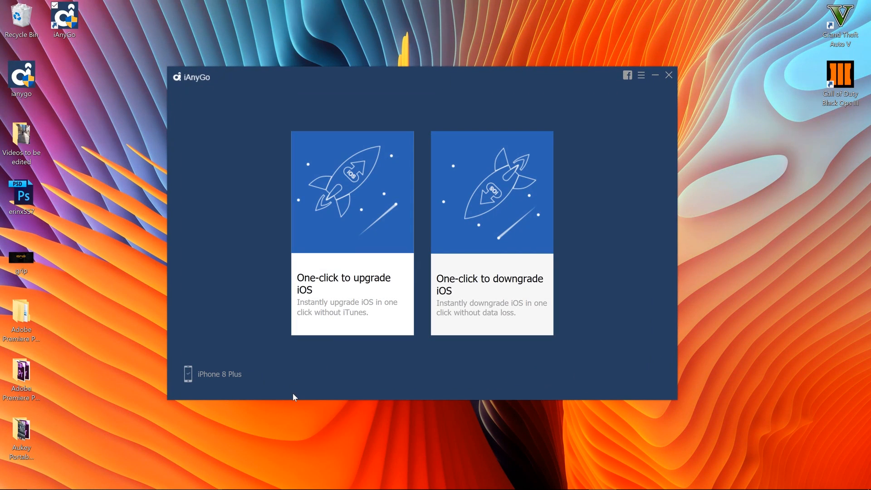